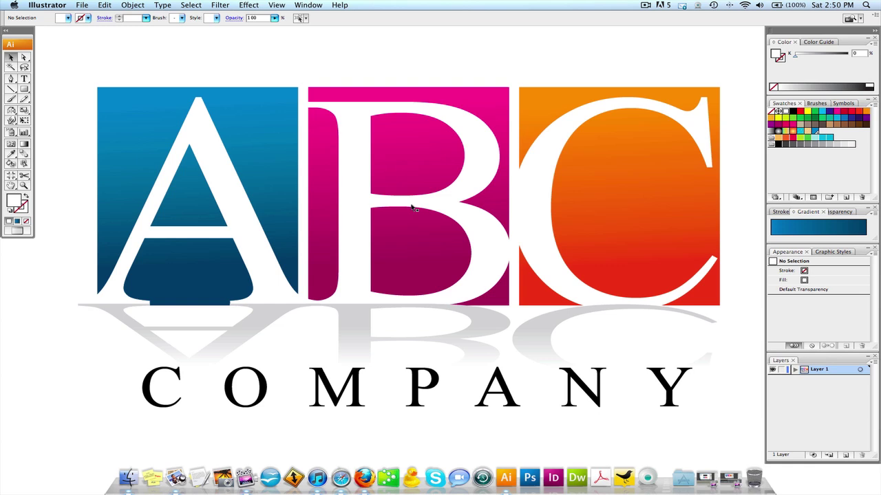
Step: Draw a square above the logo with the Rectangle Tool and fill it black
scroll(413, 208, down, 5)
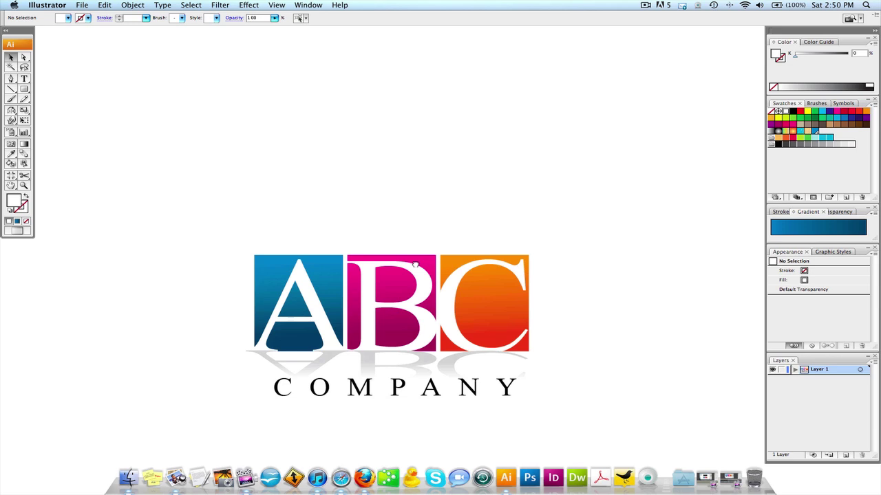
mouse_move(403, 240)
mouse_down()
mouse_move(403, 187)
mouse_move(400, 235)
mouse_up()
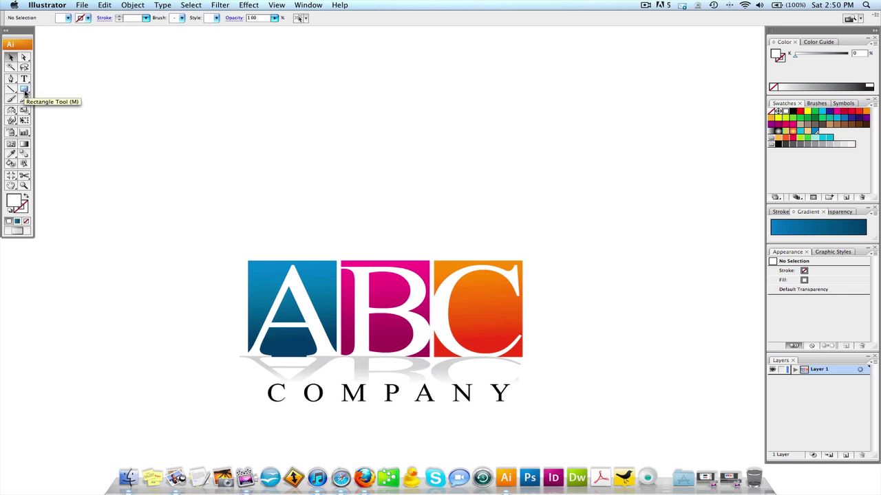
click(24, 92)
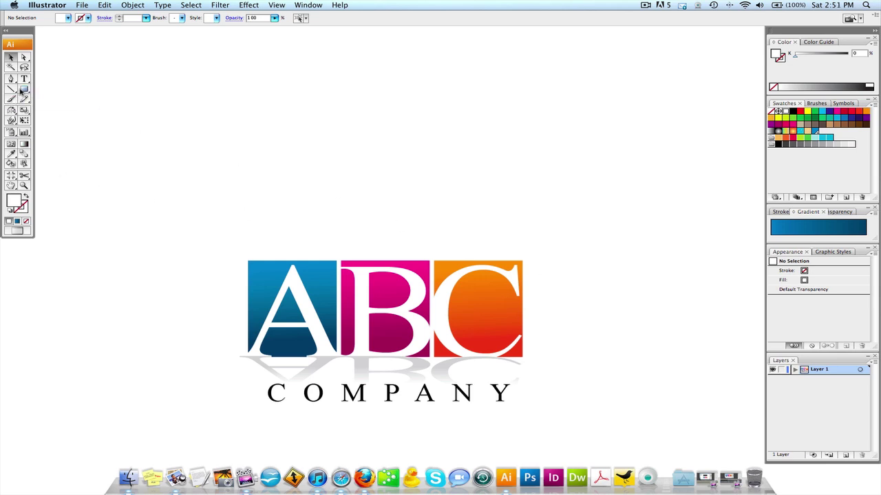
click(23, 92)
mouse_move(244, 109)
mouse_down()
mouse_move(332, 216)
mouse_move(337, 198)
mouse_up()
click(10, 58)
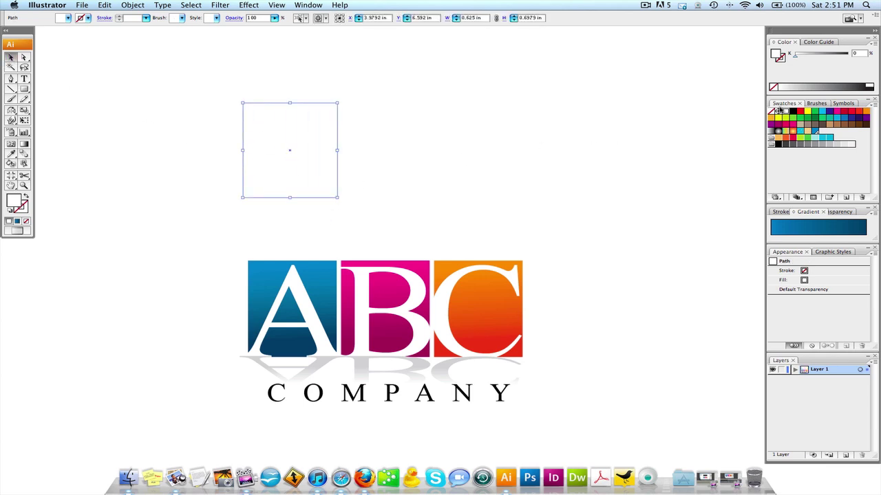
click(792, 111)
Step: Duplicate the black square to the right to make a row of three squares and select them
drag(295, 148, 368, 147)
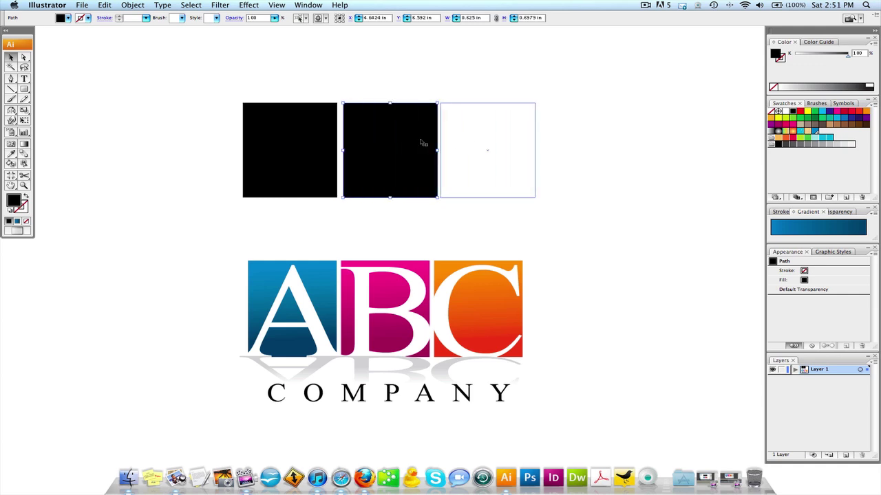
key(ctrl+a)
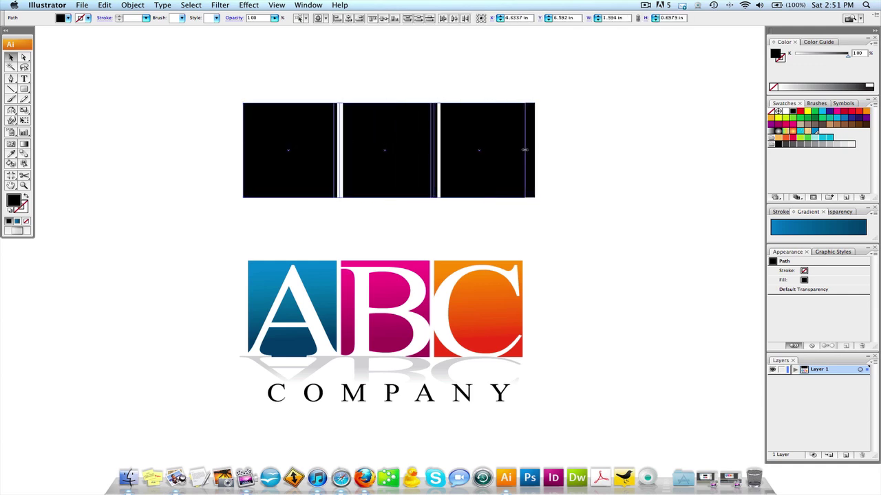
drag(524, 149, 524, 150)
drag(206, 75, 544, 173)
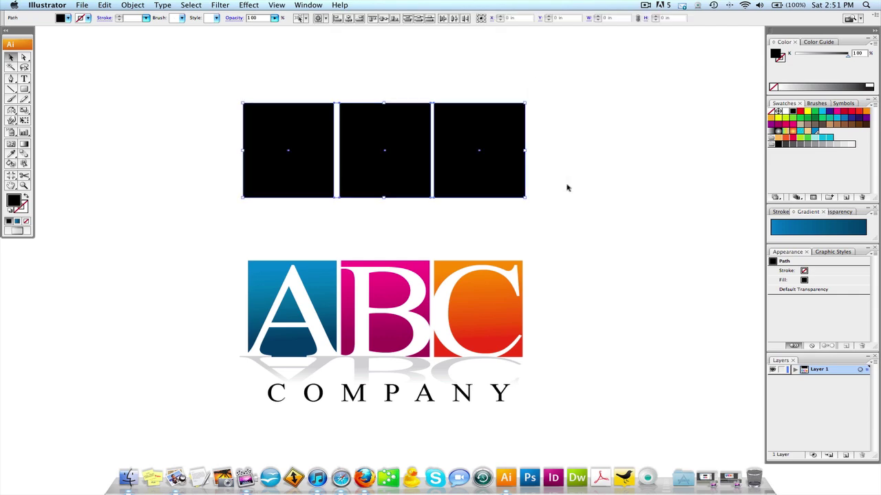
click(308, 5)
Step: Space the three squares evenly with Horizontal Distribute Center and close the Align panel
click(309, 84)
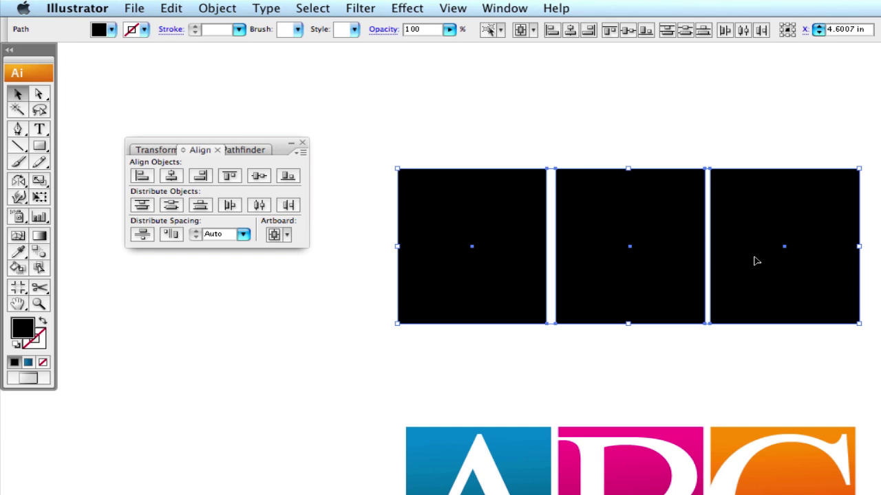
click(258, 205)
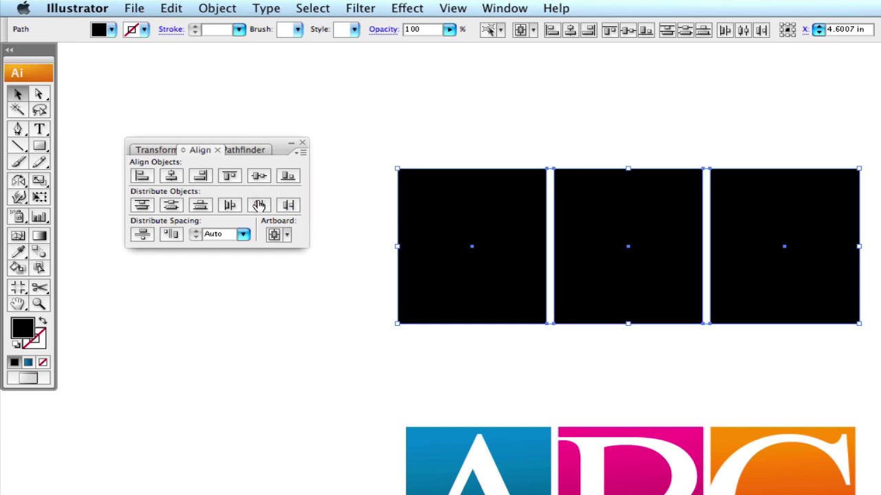
click(582, 137)
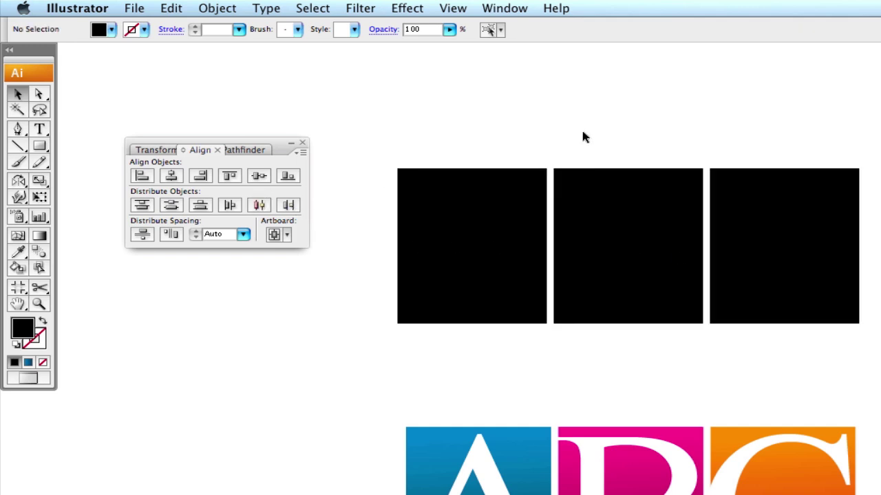
click(301, 143)
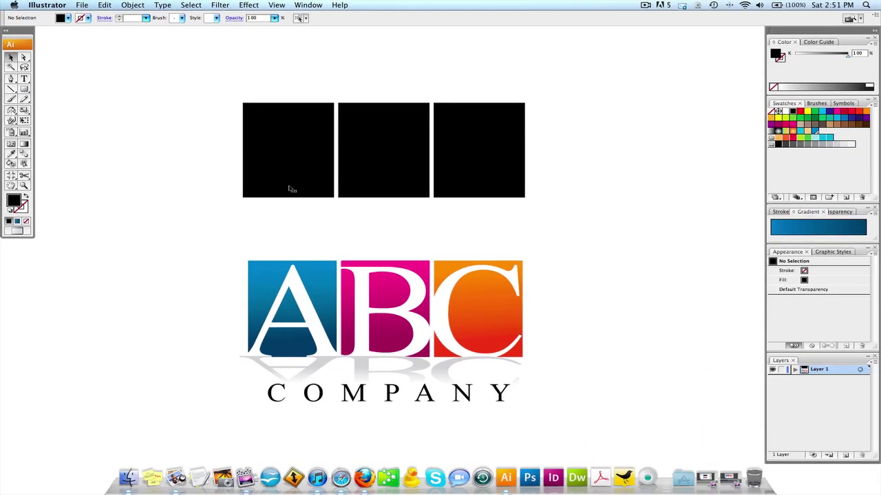
Step: Select the three black squares and move them higher above the logo
click(290, 189)
shift+click(411, 181)
click(493, 180)
shift+click(399, 180)
shift+click(302, 168)
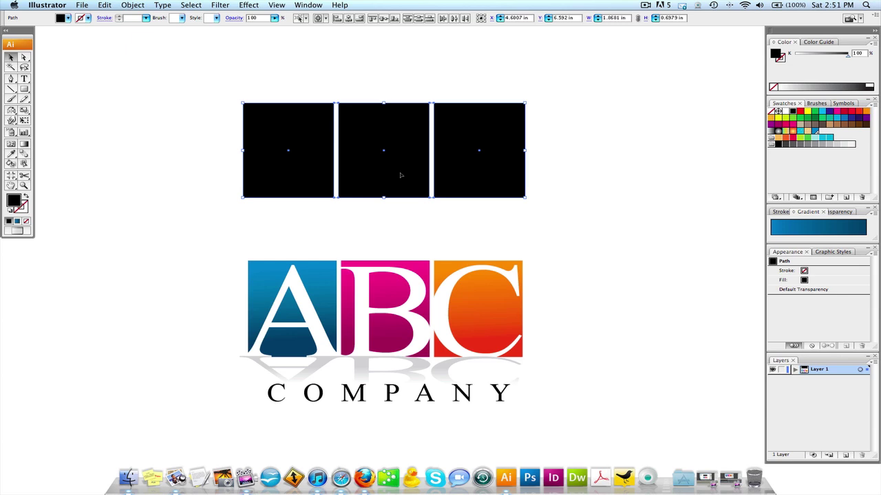
drag(400, 175, 401, 118)
Step: Ungroup the ABC logo and copy its A, B, C gradient squares straight upward
click(208, 161)
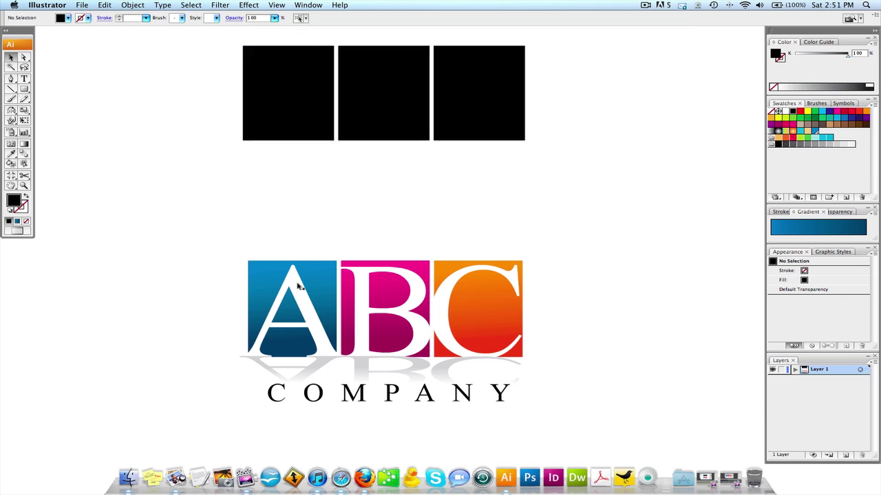
click(299, 287)
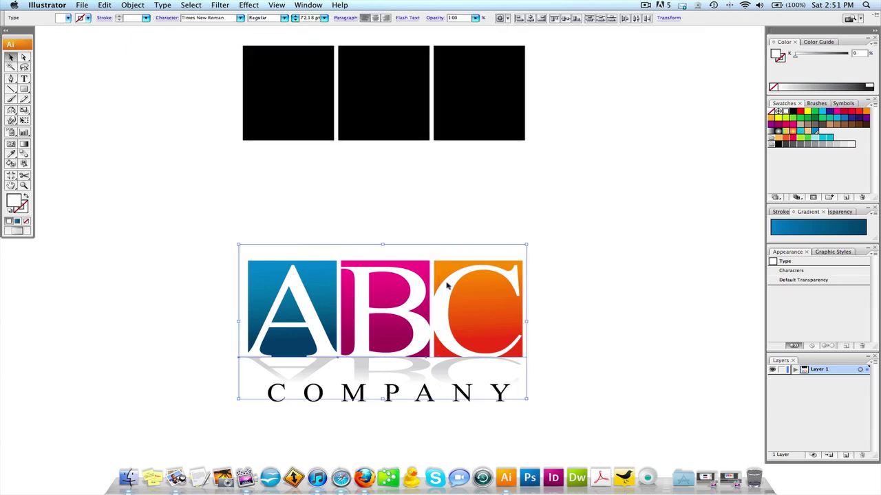
key(super+shift+a)
scroll(393, 278, up, 1)
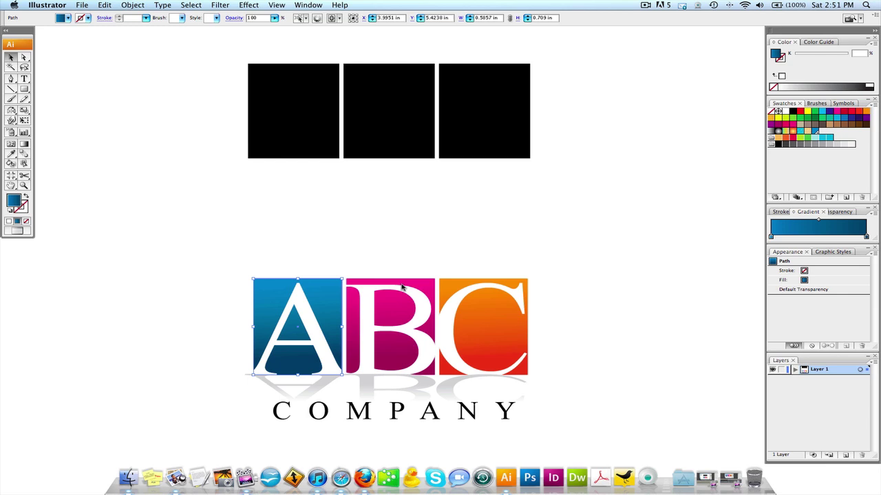
shift+click(402, 288)
shift+click(457, 293)
drag(457, 298, 557, 210)
Step: Eyedropper the blue, pink and orange gradients onto the three black squares
click(315, 136)
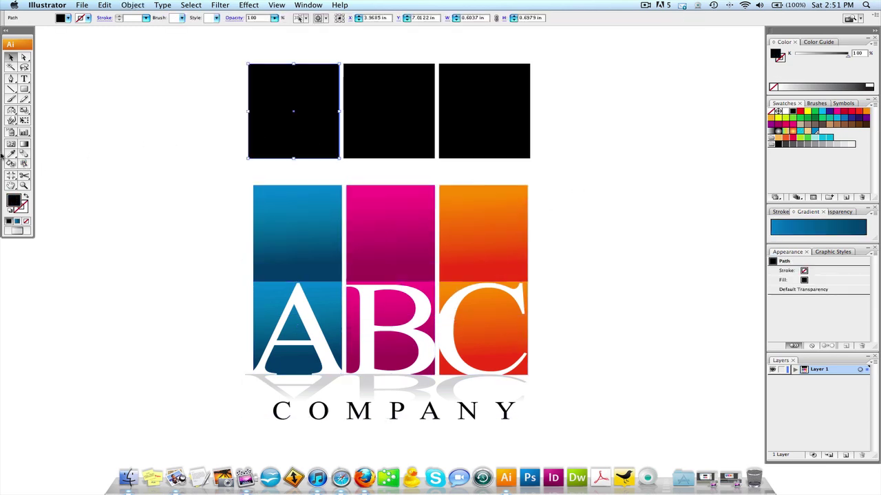
click(11, 153)
click(300, 207)
super+click(379, 120)
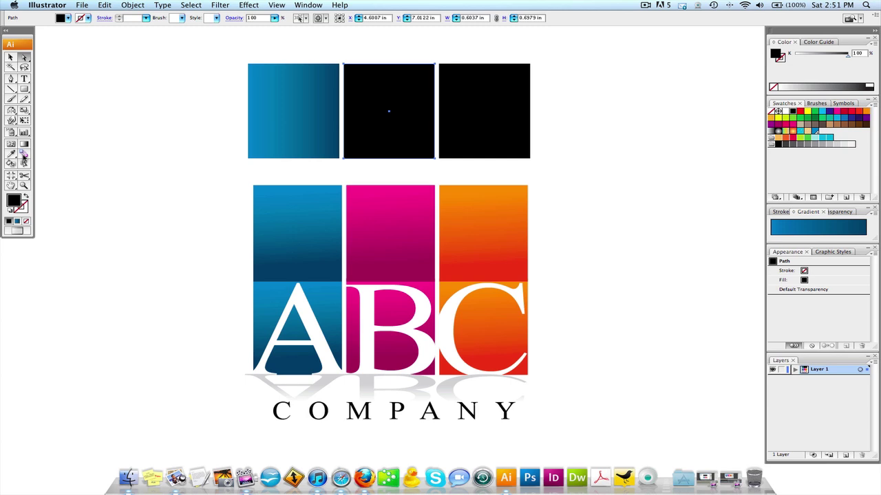
click(397, 197)
super+click(482, 121)
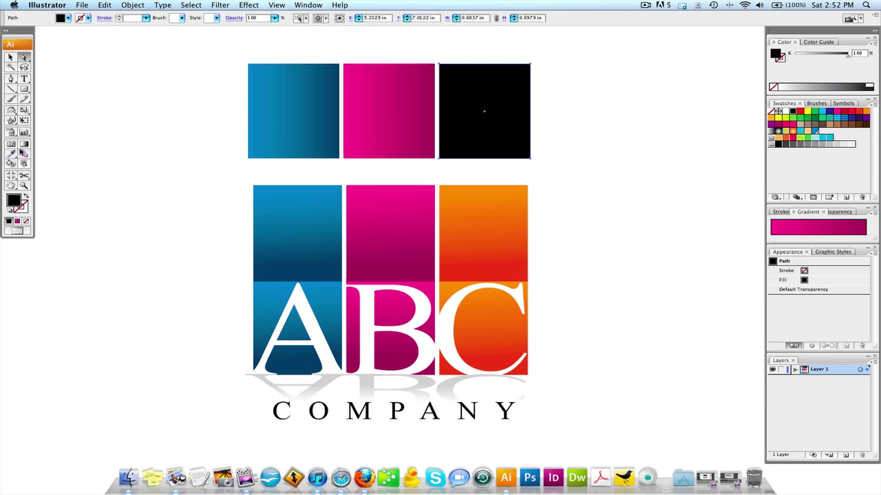
click(465, 234)
click(11, 57)
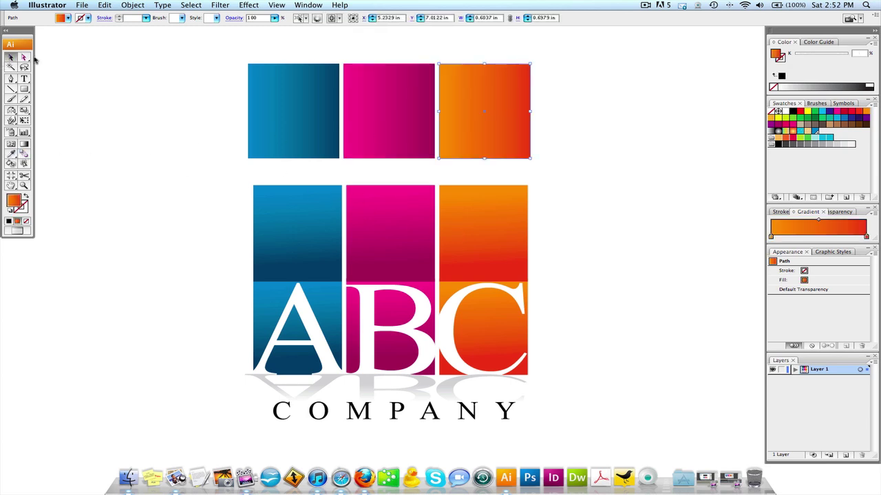
Step: Select the three temporary gradient square copies above the letters
click(110, 82)
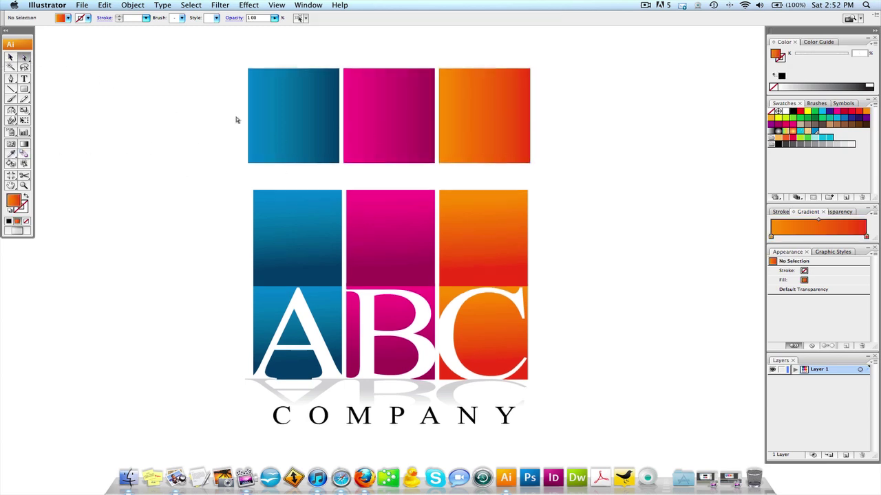
click(292, 207)
shift+click(379, 202)
shift+click(468, 213)
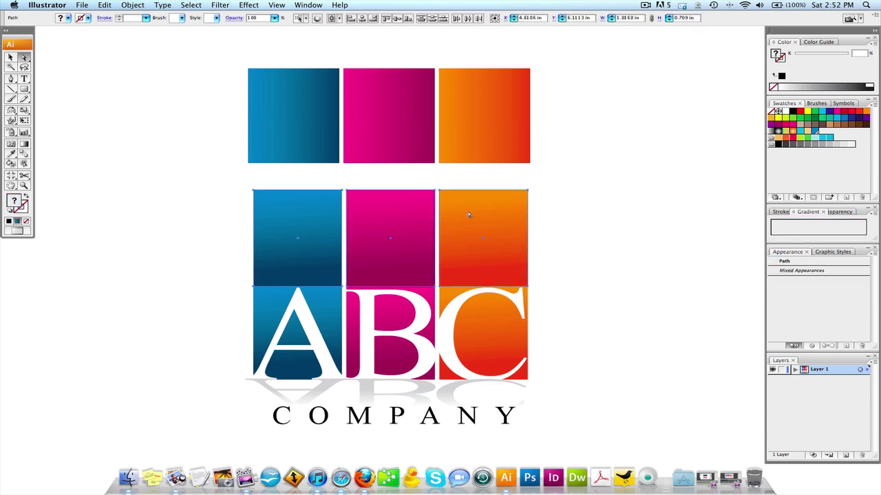
Step: Delete the temporary copies and make the blue and magenta gradients run top to bottom
key(Delete)
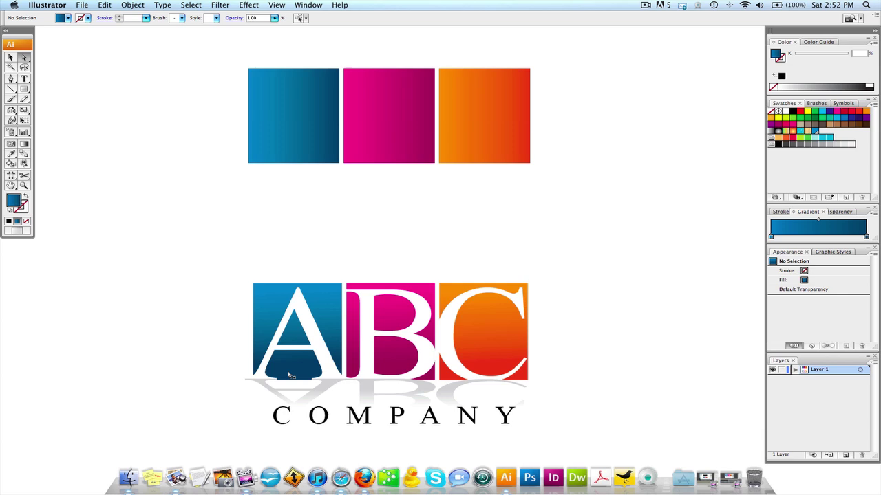
click(264, 138)
click(24, 144)
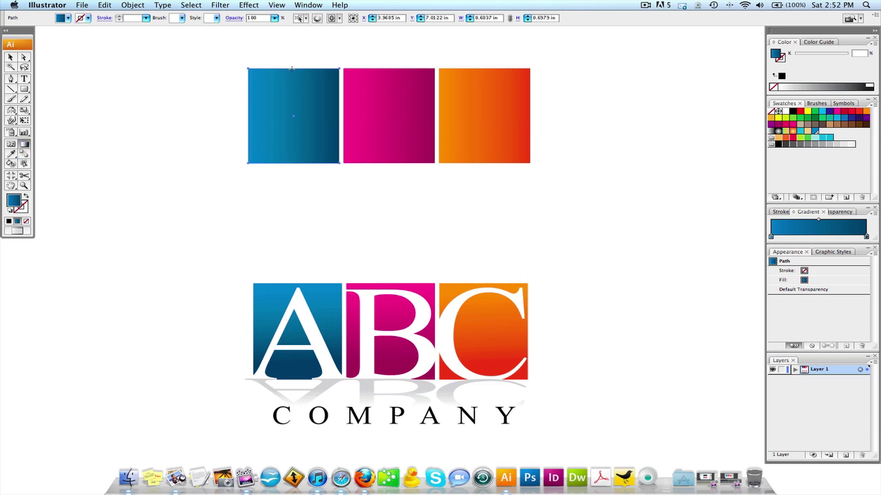
drag(292, 69, 295, 166)
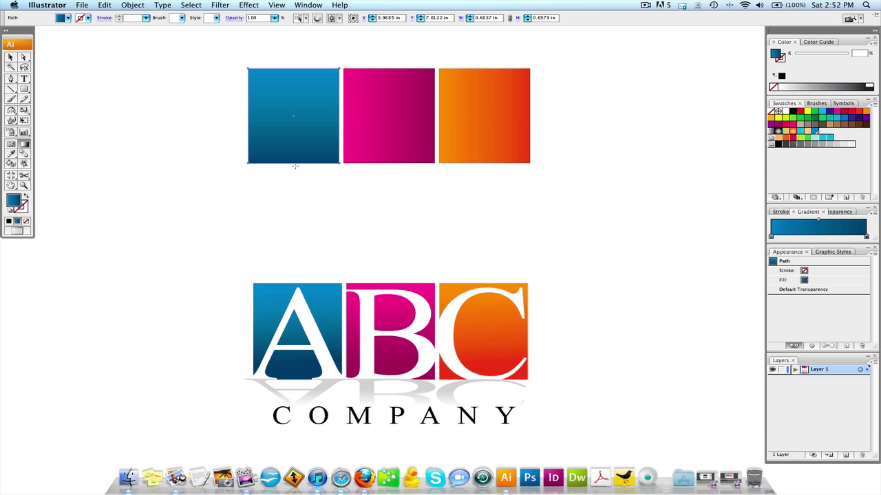
super+click(370, 133)
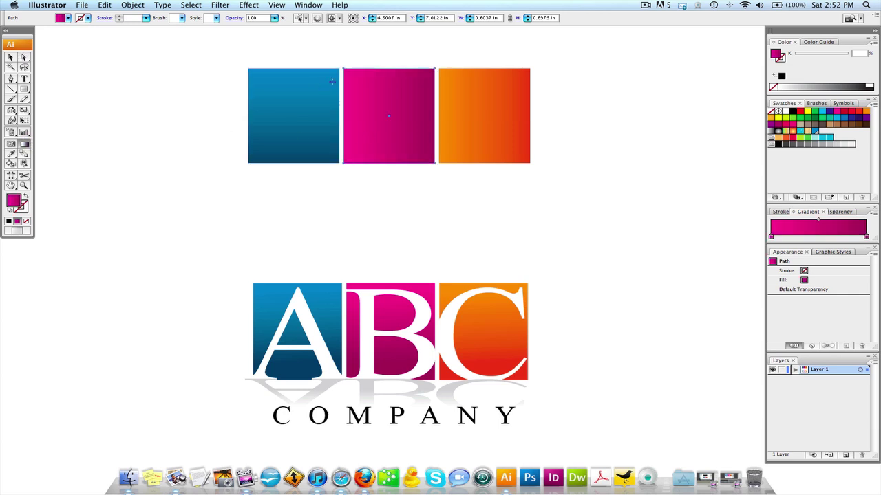
drag(378, 70, 380, 163)
super+click(492, 121)
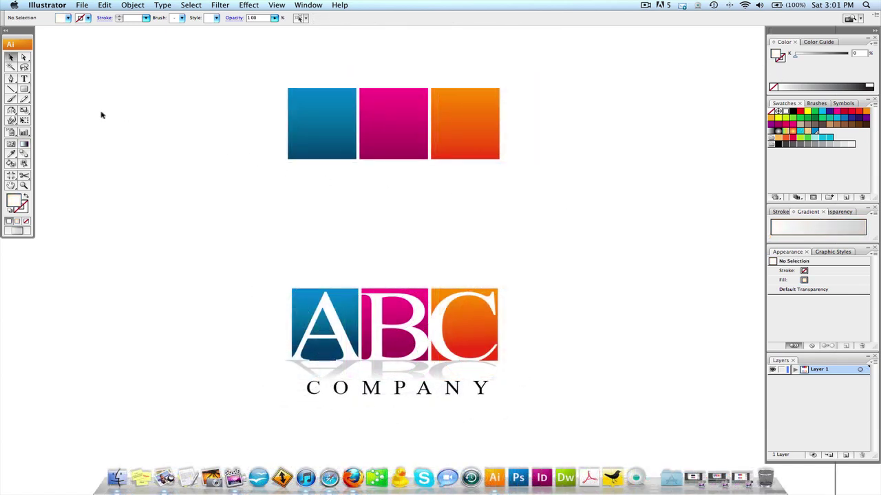
Step: Type a capital A below the blue square with the Type tool
super+click(409, 162)
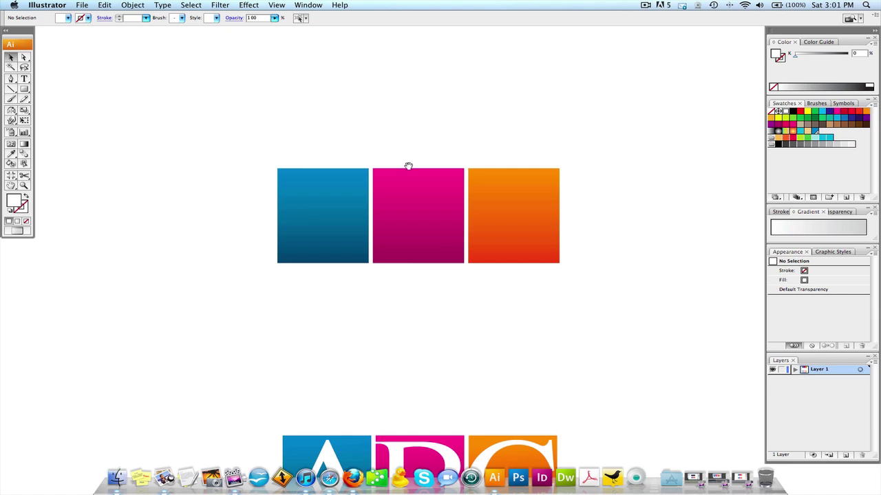
drag(408, 165, 361, 77)
click(24, 79)
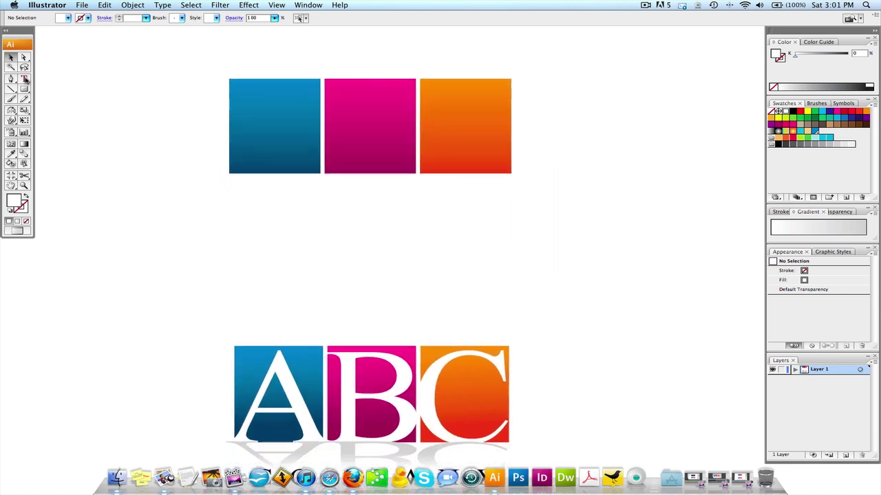
click(256, 214)
text(a)
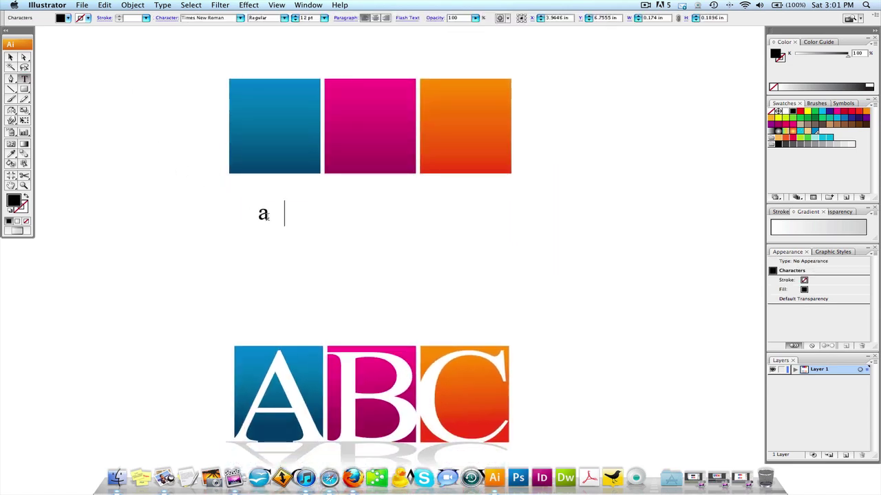
key(Left)
key(Left)
key(Left)
text(A)
drag(287, 216, 339, 216)
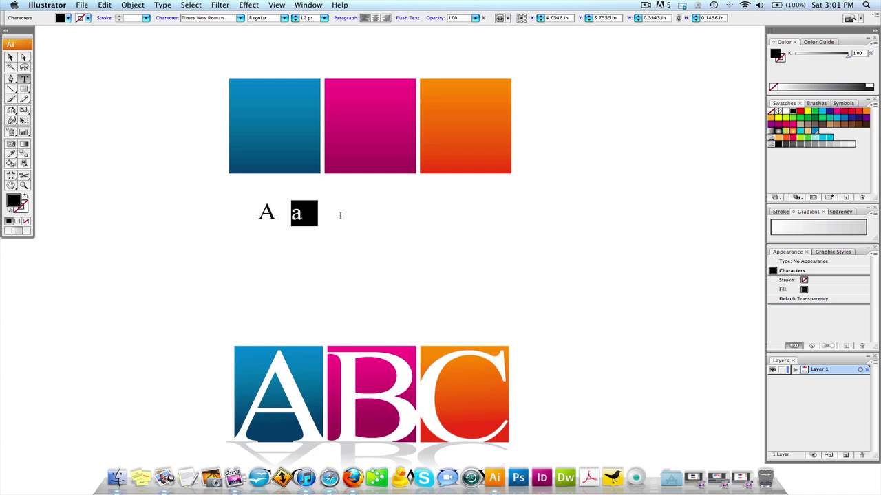
key(BackSpace)
key(Escape)
Step: Adjust the A's tracking, enlarge it, make it white and fit it on the blue square
click(167, 18)
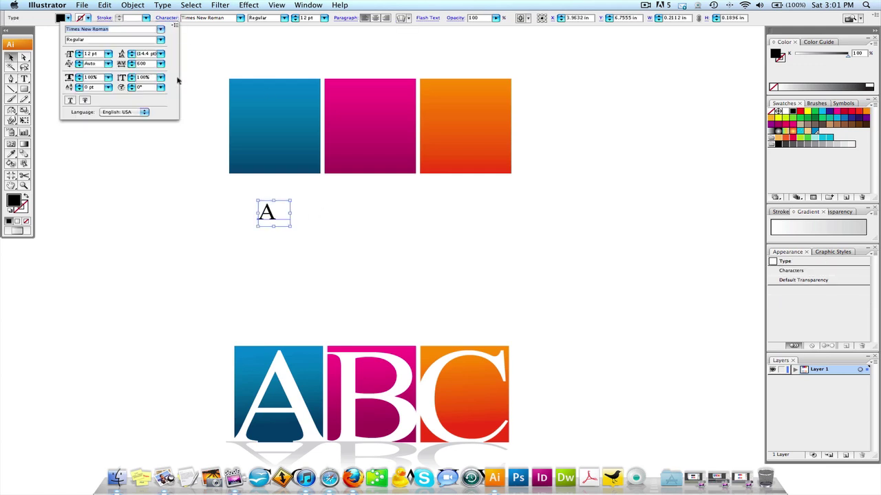
click(147, 64)
key(Return)
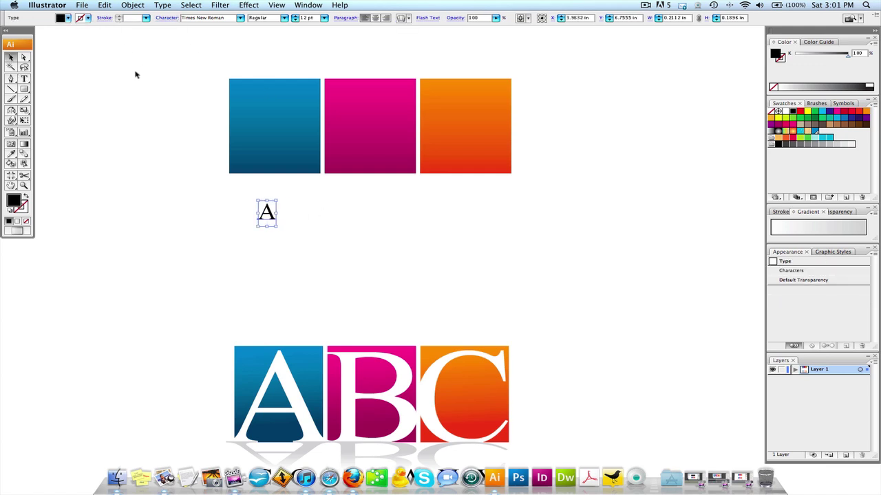
drag(275, 201, 346, 130)
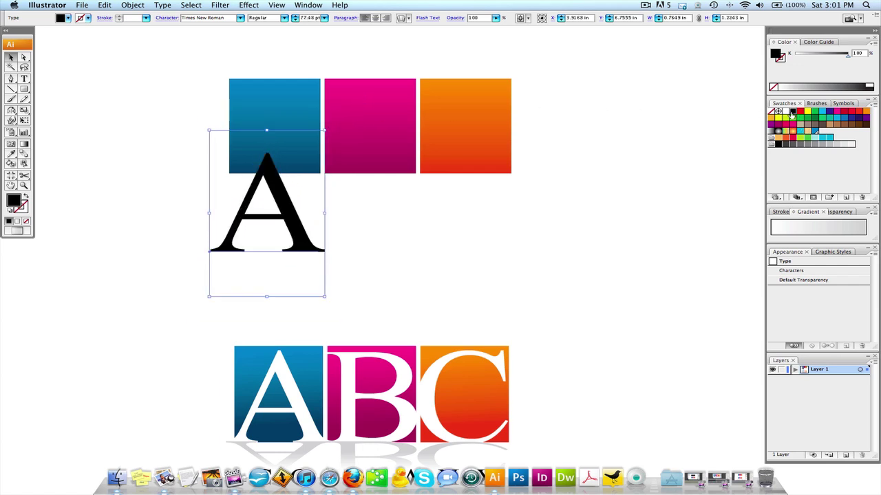
click(790, 114)
drag(266, 196, 282, 125)
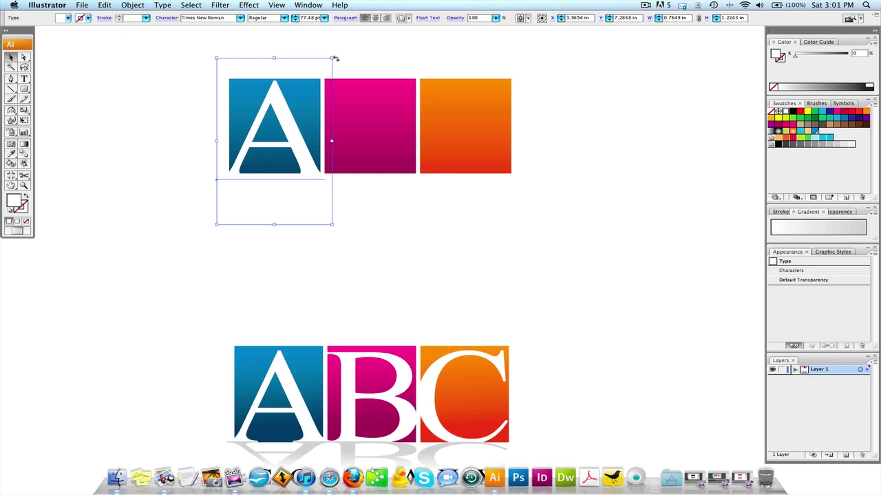
drag(333, 58, 326, 65)
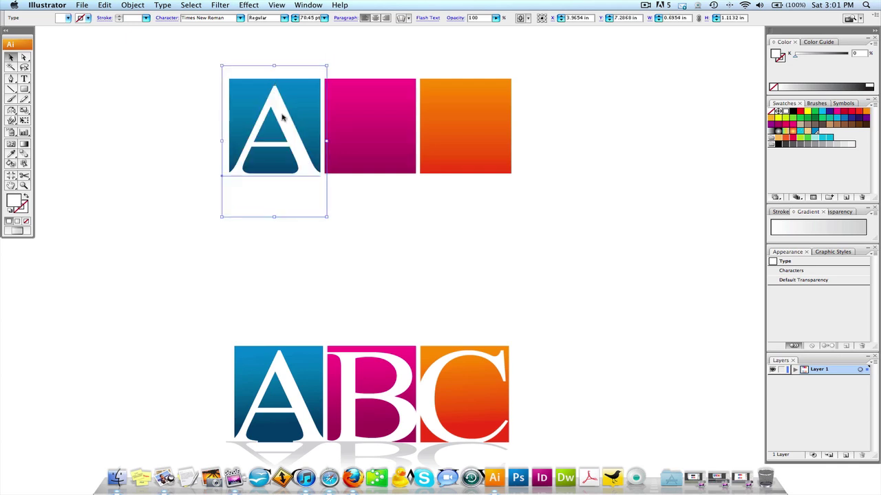
Step: Copy the A onto the magenta square and change it to B
drag(282, 119, 379, 119)
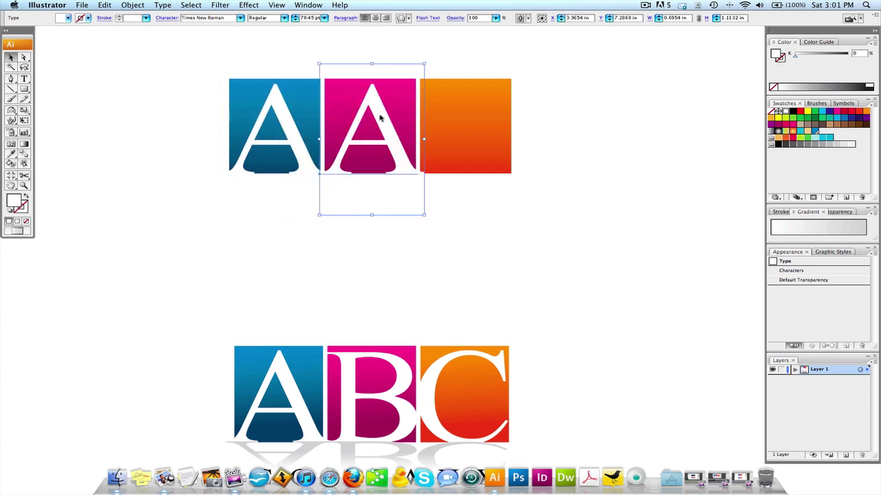
double_click(379, 119)
double_click(379, 115)
text(B)
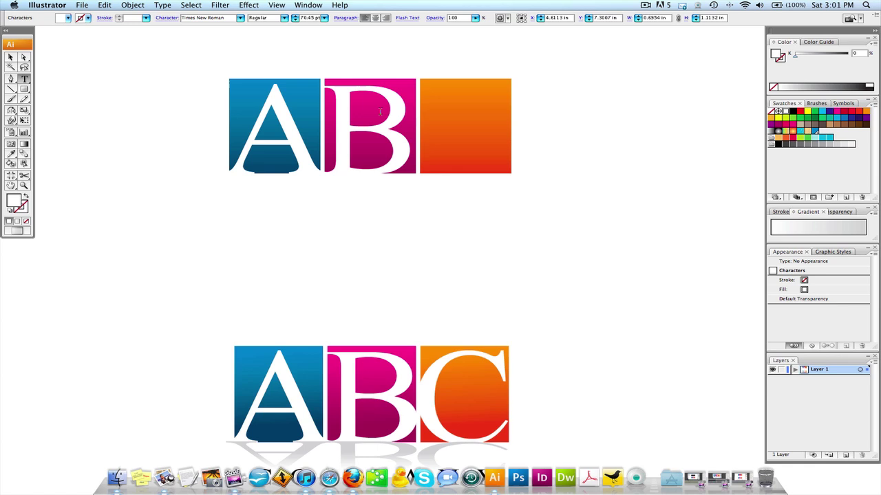
key(Escape)
Step: Copy the B onto the orange square and change it to C
drag(358, 129, 455, 130)
double_click(455, 129)
double_click(454, 126)
text(C)
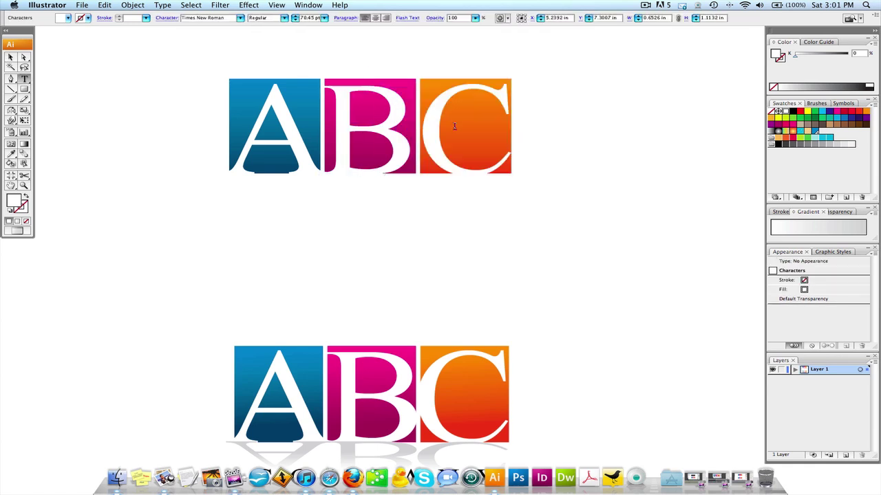
key(Escape)
click(579, 120)
scroll(523, 130, down, 1)
scroll(523, 131, left, 1)
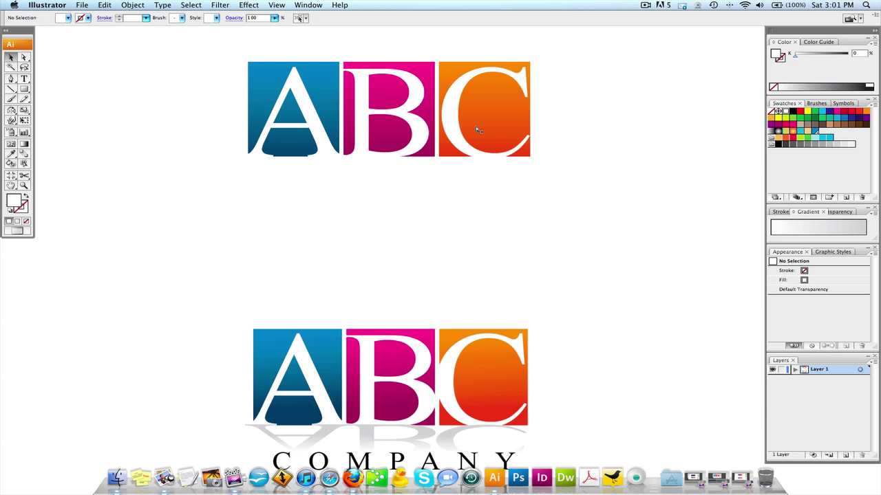
Step: Select the A, B and C letters and copy them below the originals
click(307, 103)
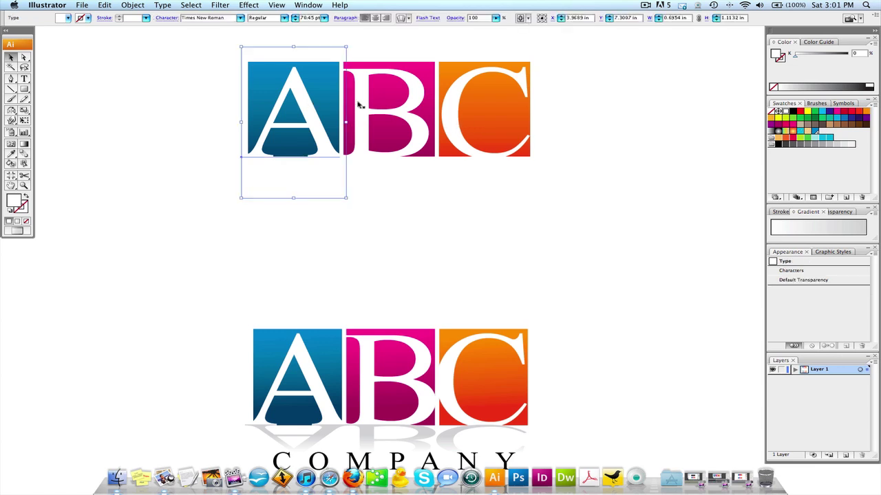
click(481, 108)
click(454, 110)
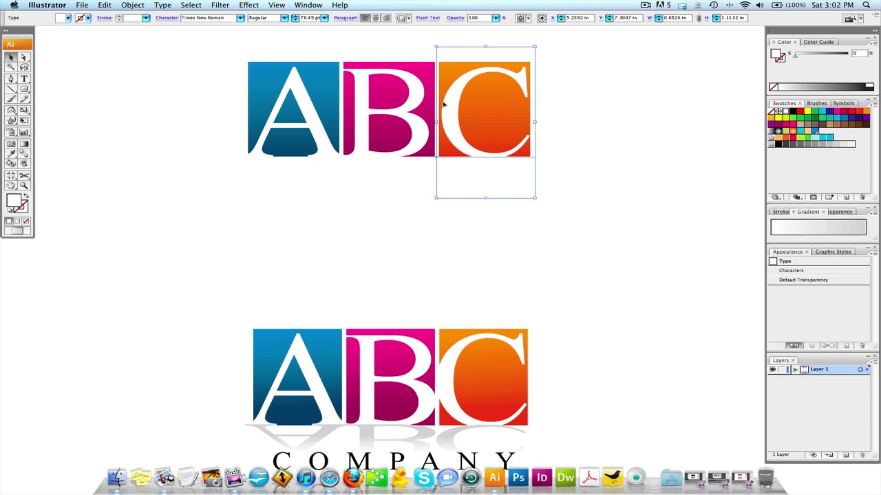
shift+click(403, 110)
shift+click(308, 107)
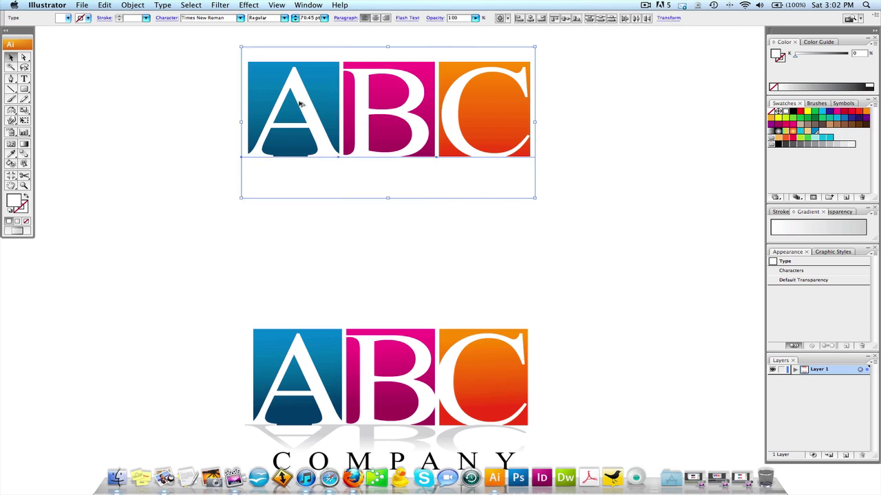
drag(308, 106, 296, 194)
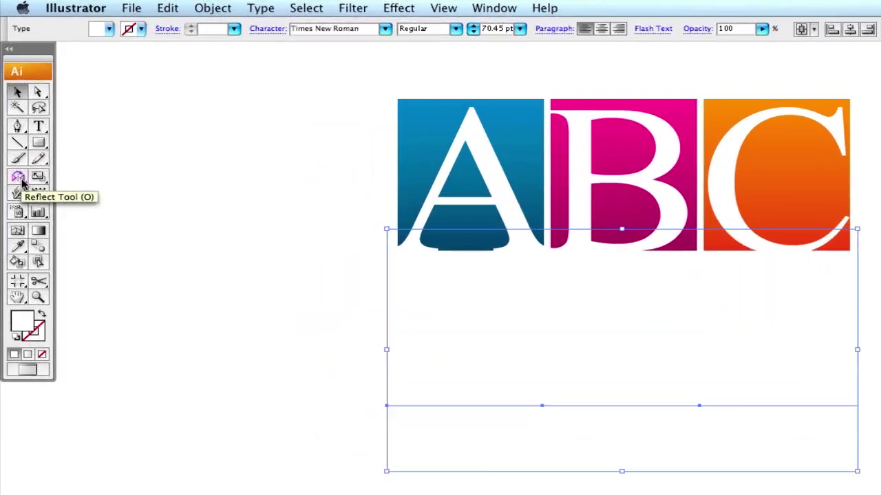
Step: Flip the copied letters upside down, squash them vertically and place them under the logo
drag(19, 179, 78, 207)
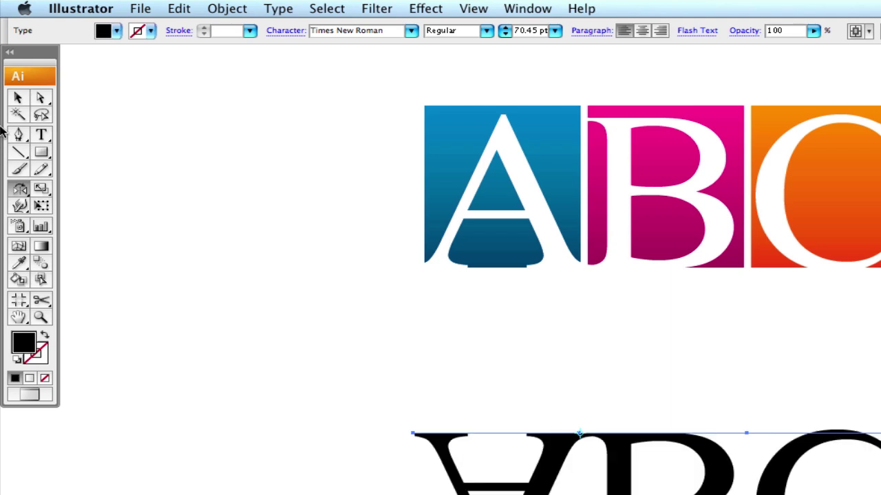
click(18, 98)
drag(633, 466, 640, 325)
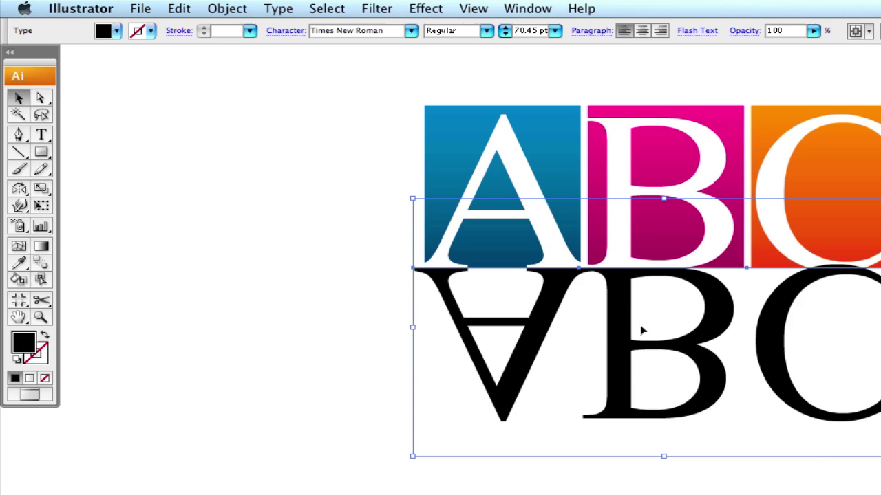
drag(663, 455, 666, 324)
drag(422, 170, 412, 184)
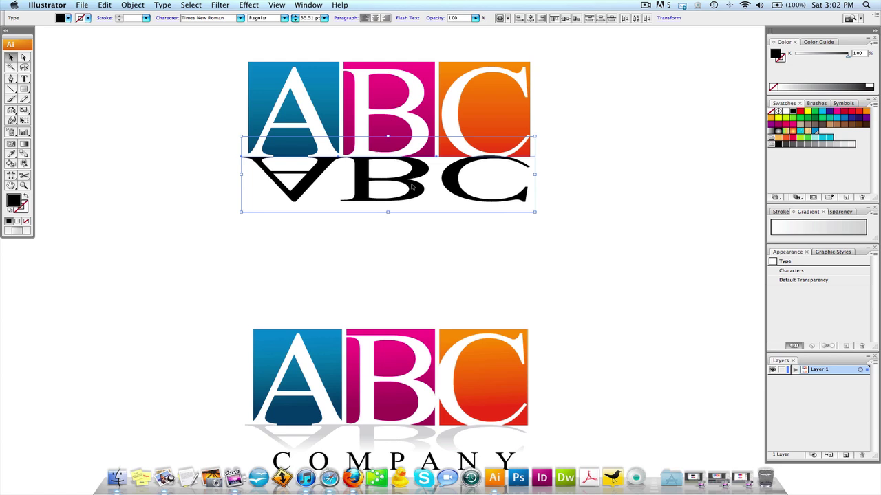
click(590, 238)
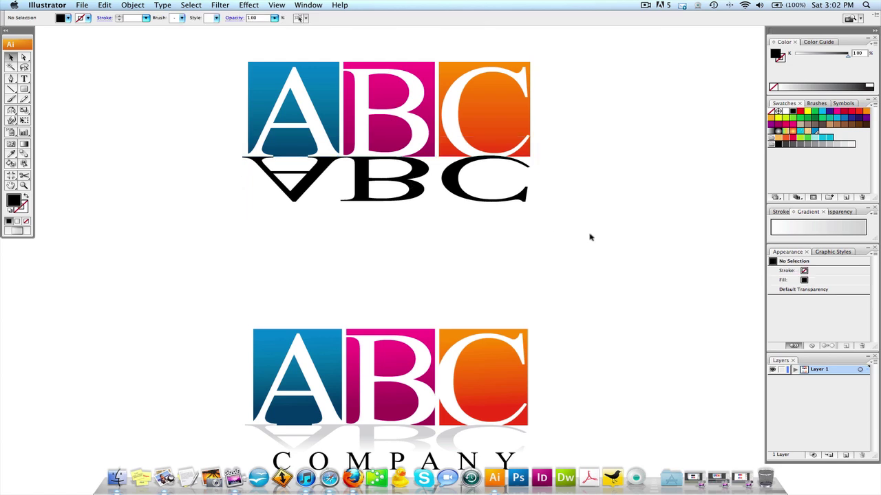
Step: Marquee-select the reflected letters beneath the top squares
drag(570, 233, 217, 191)
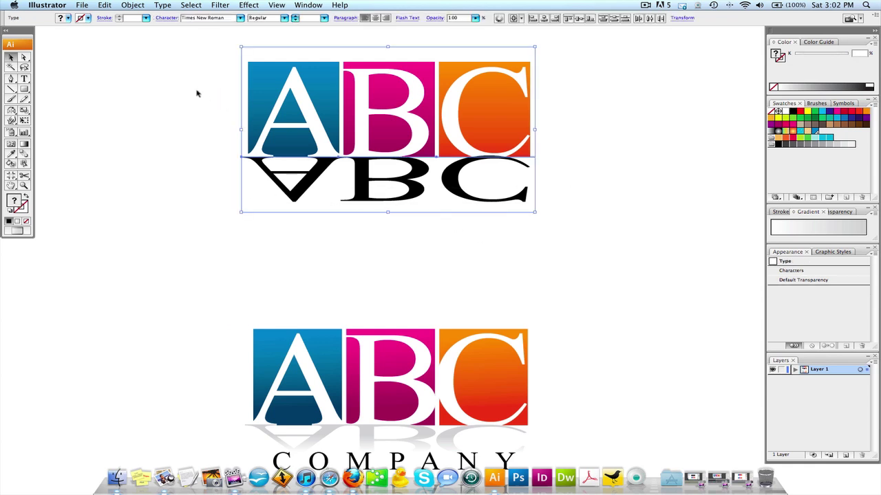
drag(161, 69, 631, 114)
click(623, 116)
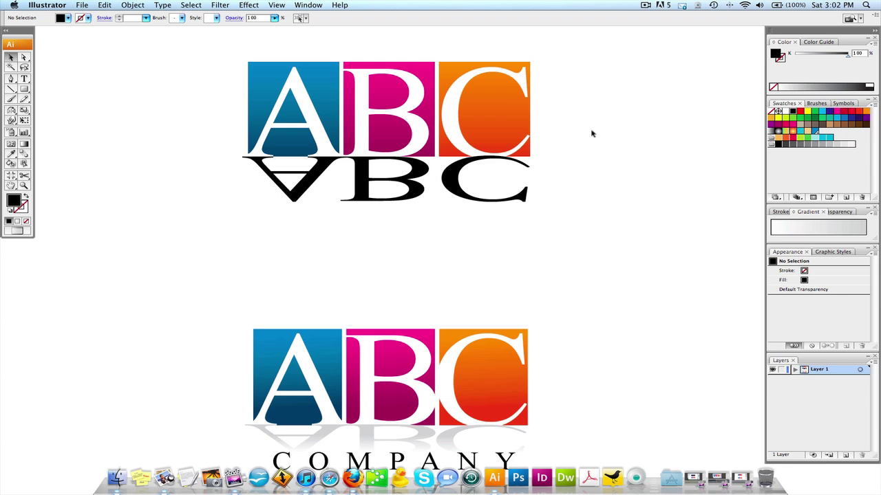
scroll(582, 252, down, 3)
scroll(451, 214, up, 1)
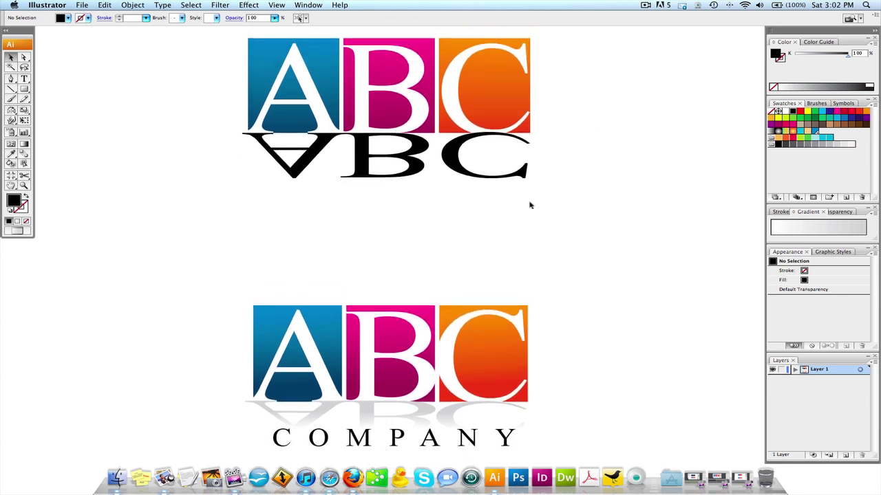
drag(581, 185, 231, 162)
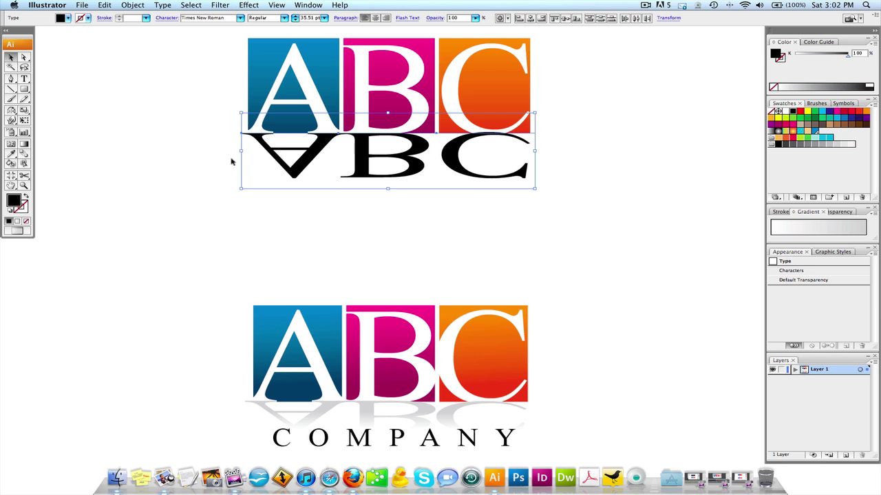
click(231, 161)
Step: Convert the reflected letters to outlines with Create Outlines (Shift+Cmd+O)
key(super+shift+o)
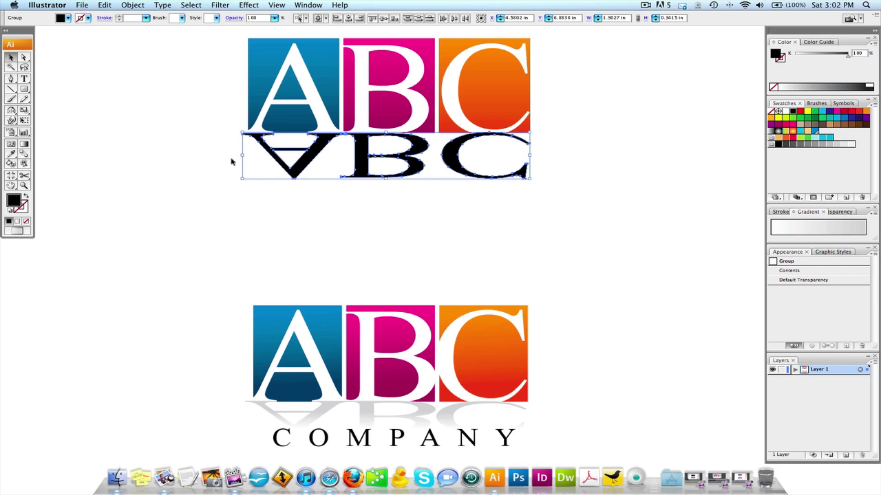
click(141, 5)
mouse_move(157, 3)
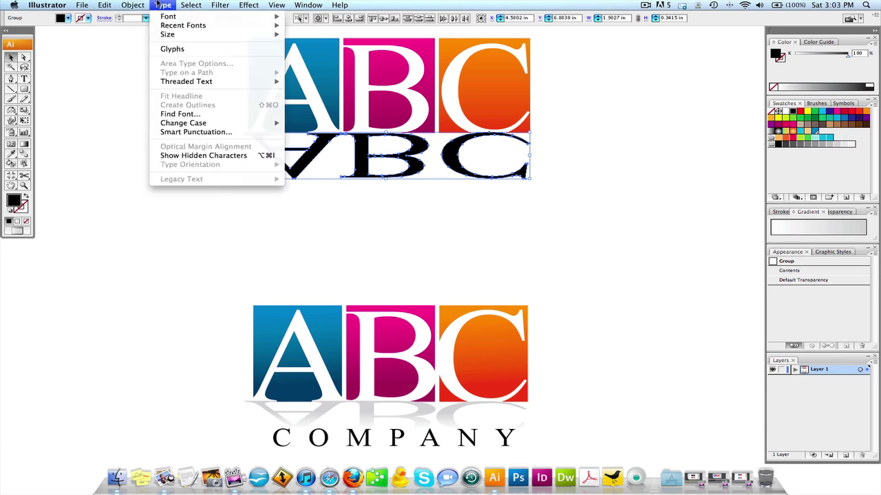
click(156, 4)
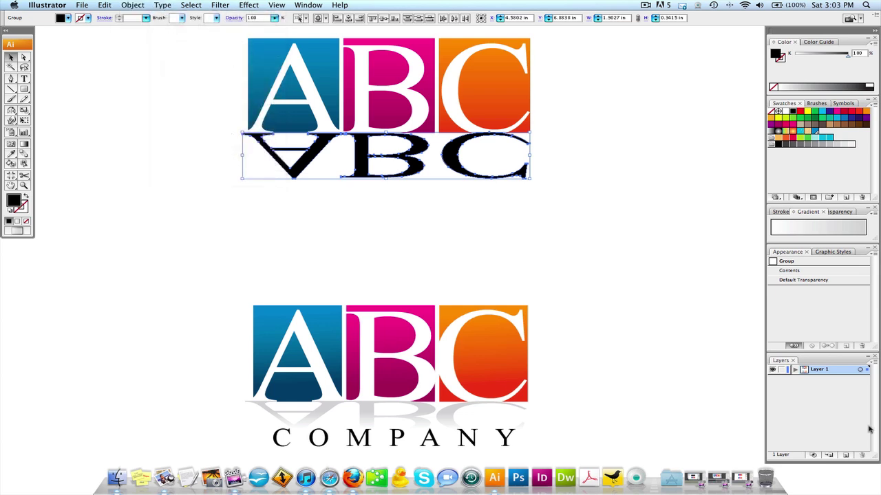
Step: Fill the reflected outlines with a white-to-grey gradient running vertically across them
click(815, 227)
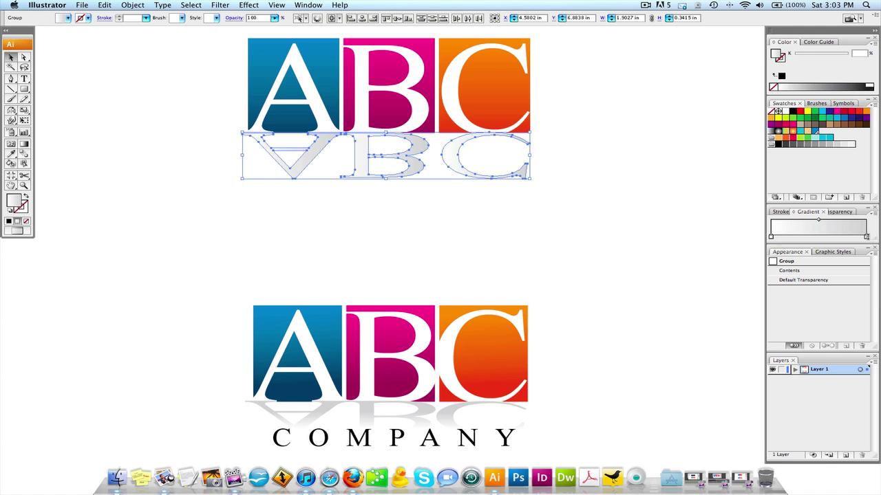
click(24, 144)
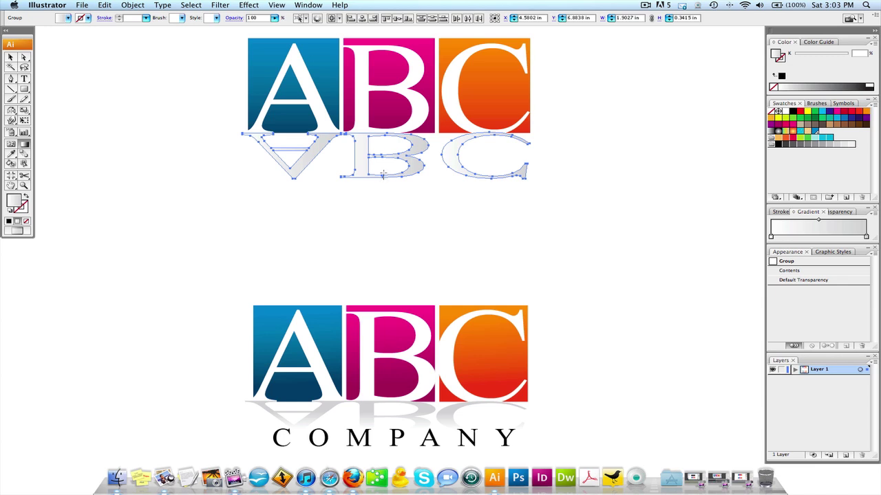
drag(383, 175, 384, 142)
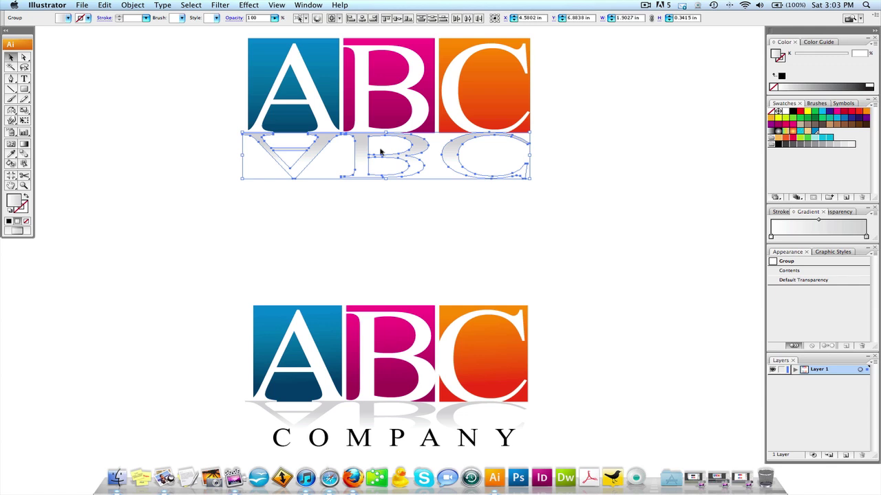
key(v)
click(328, 224)
Step: Type 'COMPANY' as a new text line below the top logo
scroll(357, 222, down, 1)
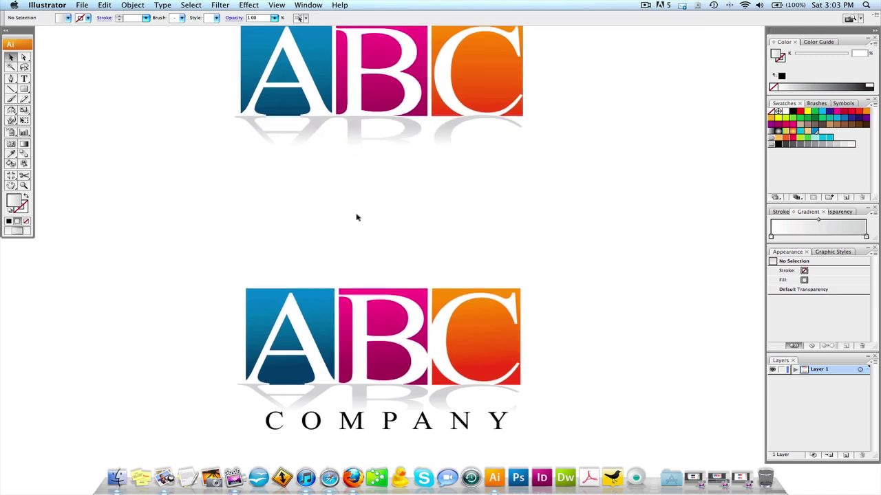
drag(356, 212, 355, 230)
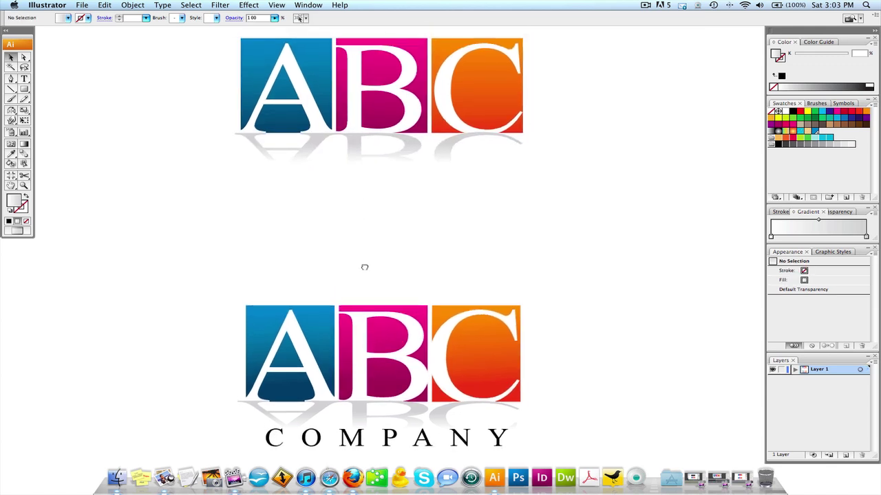
drag(364, 267, 351, 323)
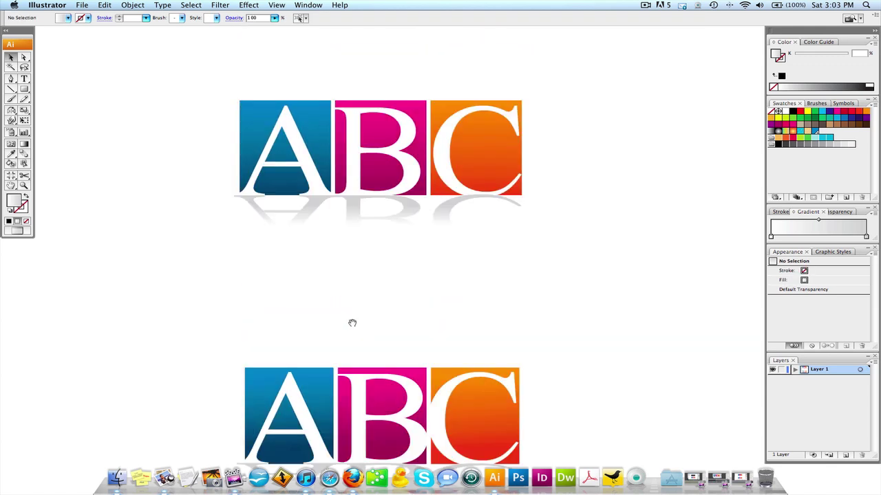
click(23, 78)
scroll(216, 157, down, 3)
click(278, 220)
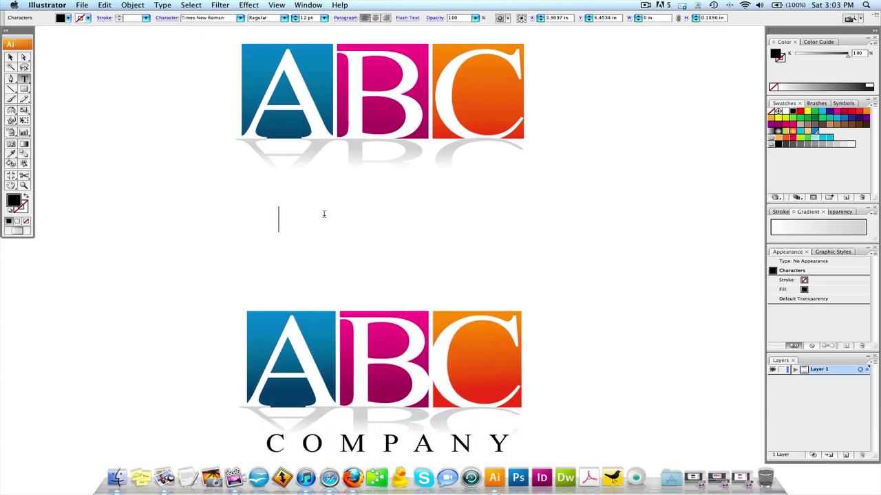
text(COMPANY)
key(Escape)
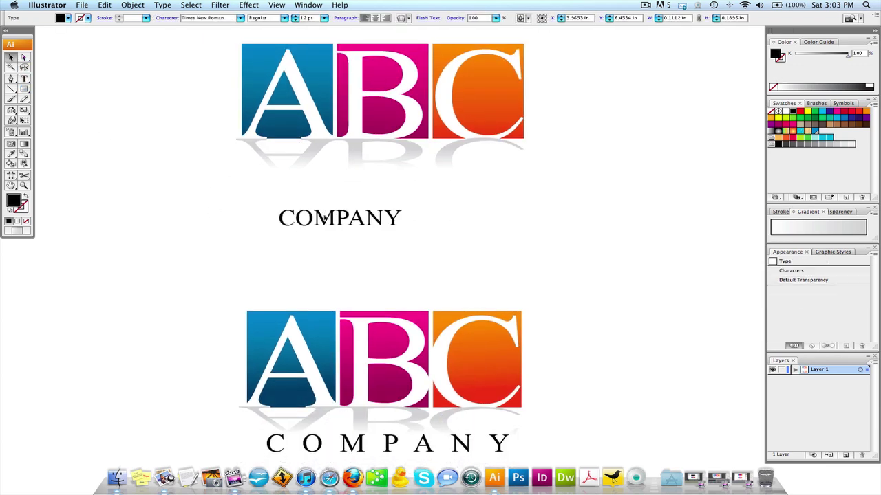
Step: Set COMPANY's tracking to 600, then move and scale it to span the logo under the reflection
click(325, 218)
click(169, 17)
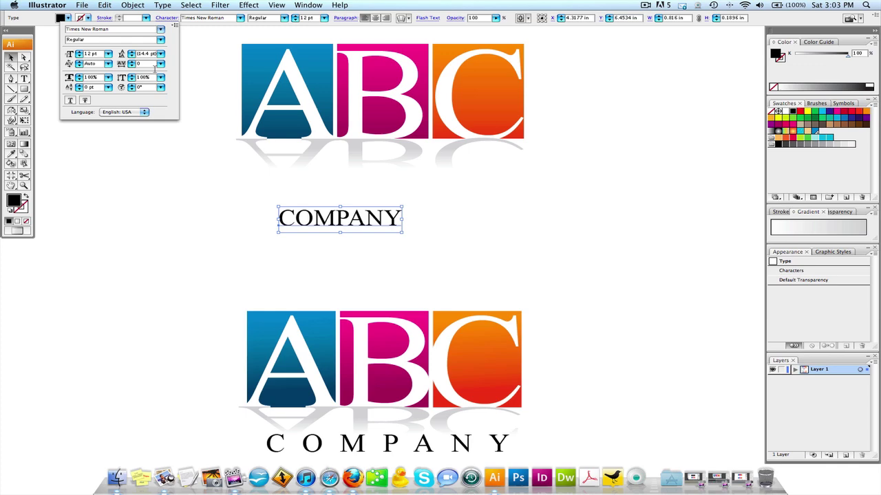
click(153, 64)
text(600)
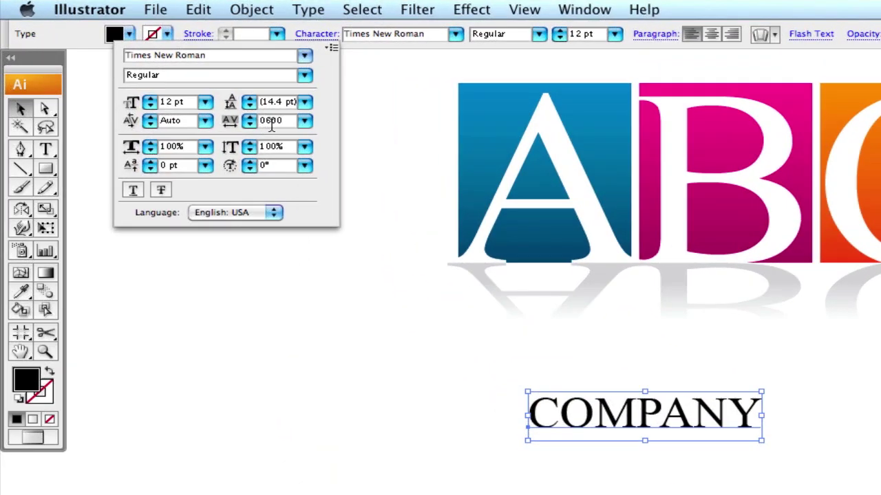
key(Return)
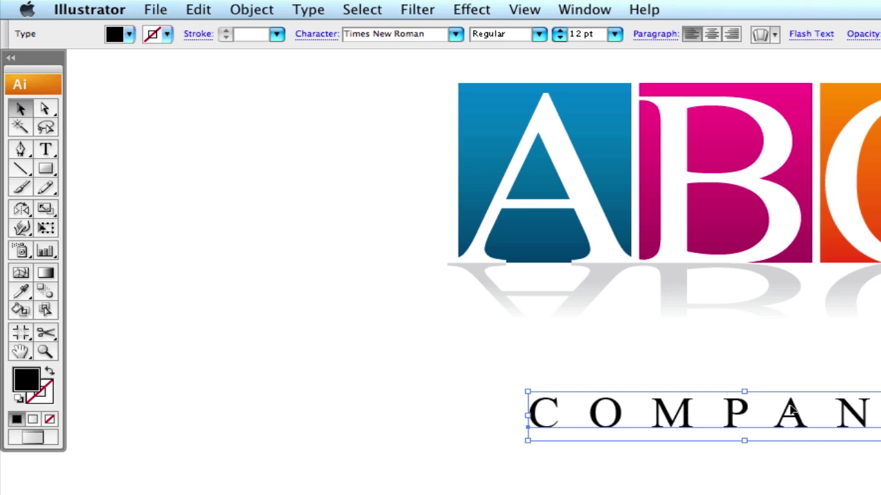
drag(792, 408, 780, 378)
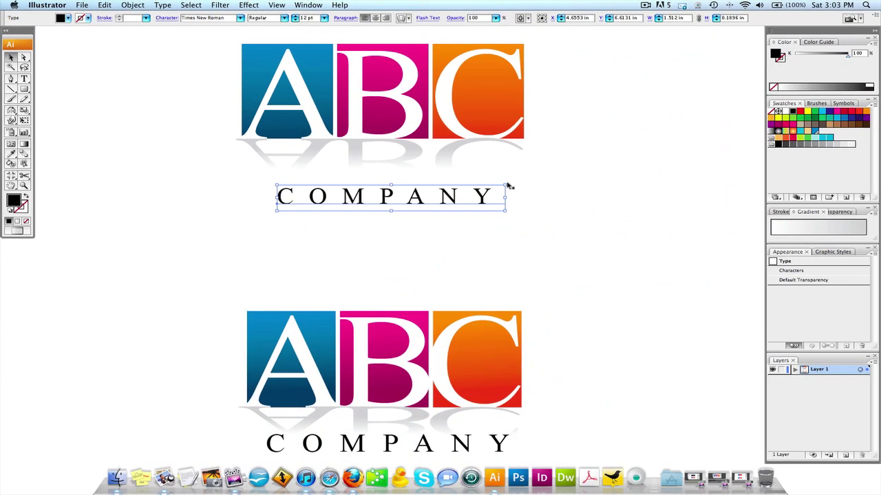
mouse_move(507, 182)
mouse_down()
mouse_move(524, 178)
mouse_move(501, 188)
mouse_up()
click(576, 190)
Step: Zoom in and centre the finished logo, then view it in full-screen mode
scroll(564, 191, left, 3)
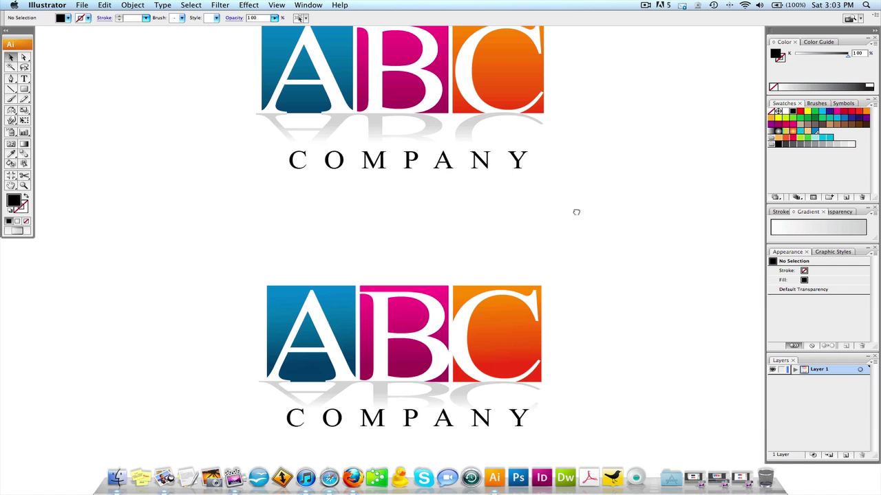
scroll(566, 238, up, 1)
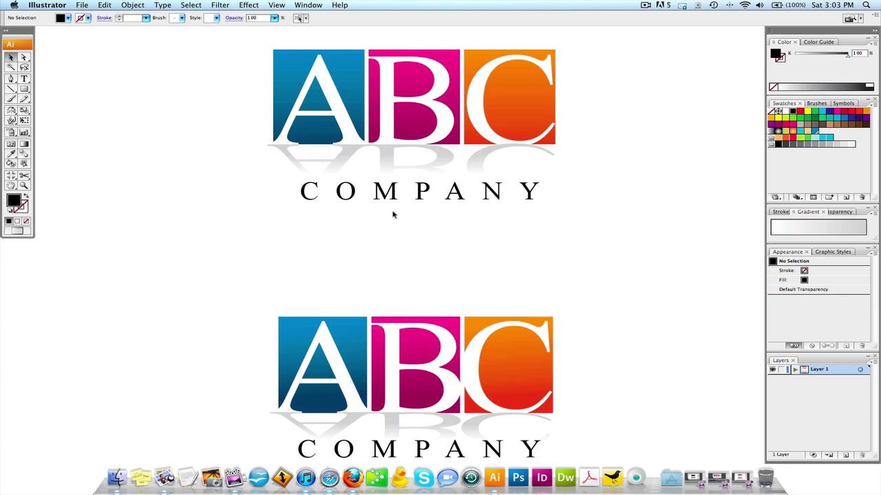
mouse_move(393, 244)
mouse_down()
mouse_move(390, 234)
mouse_move(389, 260)
mouse_up()
scroll(412, 236, down, 5)
scroll(413, 237, up, 6)
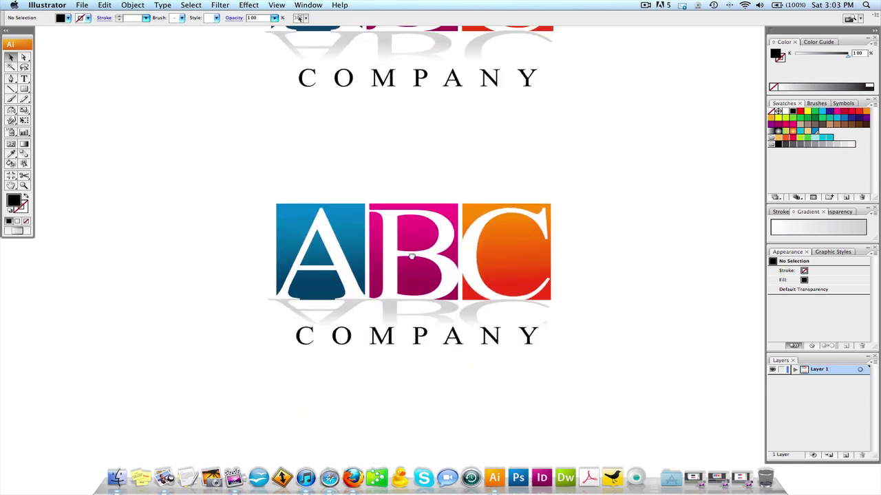
key(super+equal)
drag(415, 232, 396, 275)
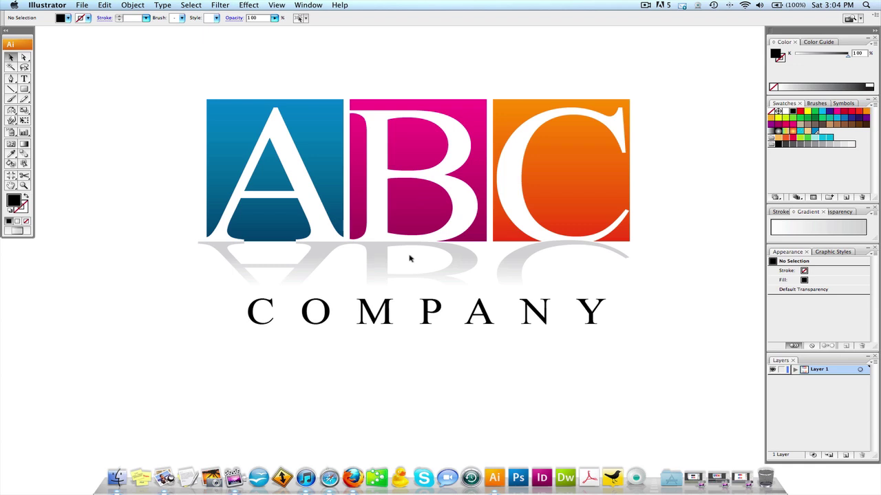
key(f)
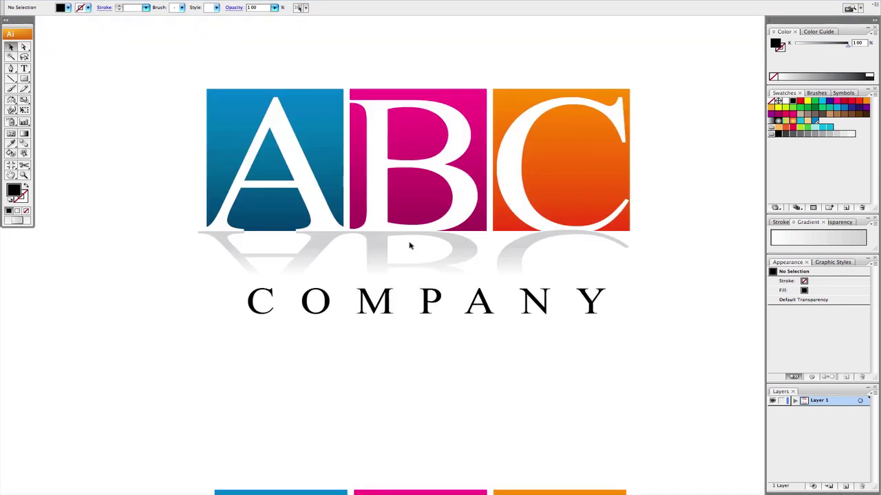